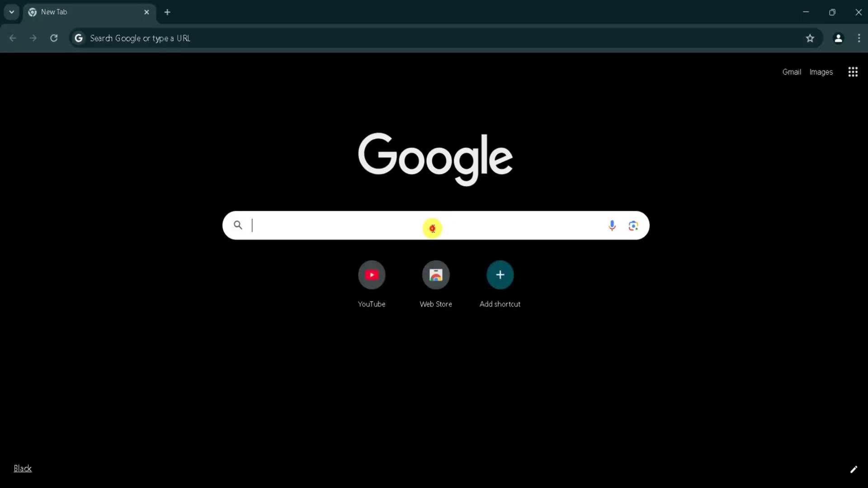
Search Google for 'glif ai' and open the glif.app glifs page from the results.
{"action": "type", "text": "glif ai"}
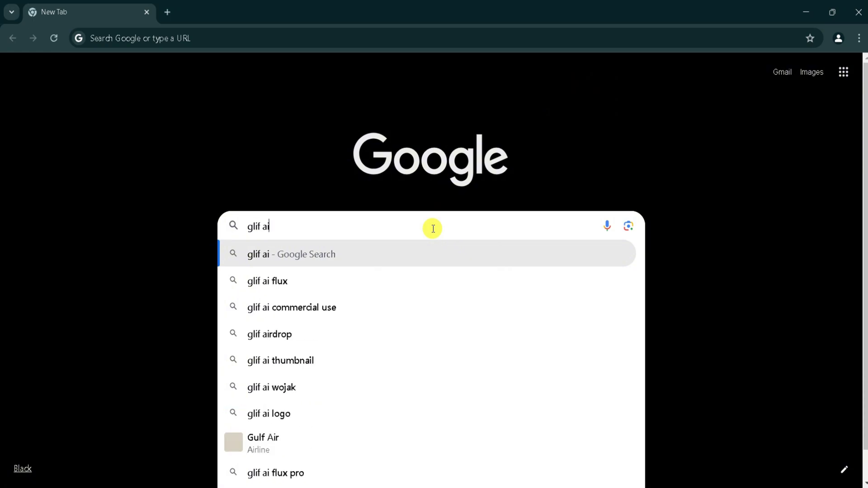
{"action": "key", "text": "Return"}
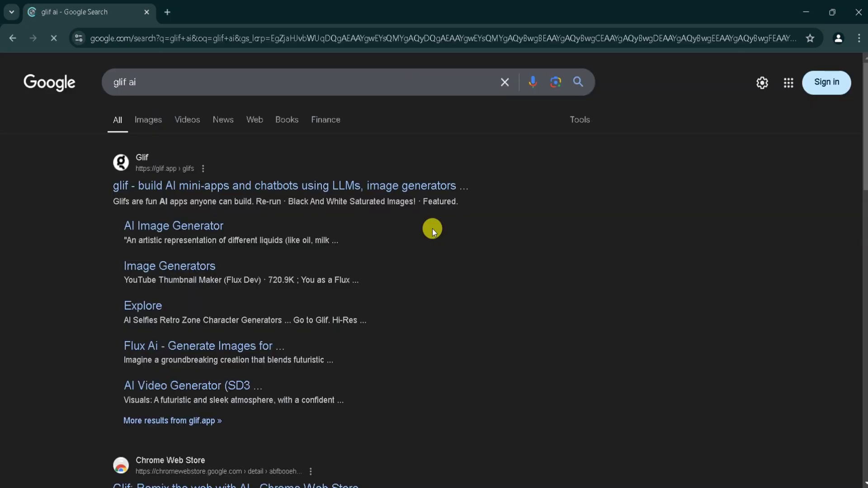
{"action": "left_click", "coordinate": [390, 186]}
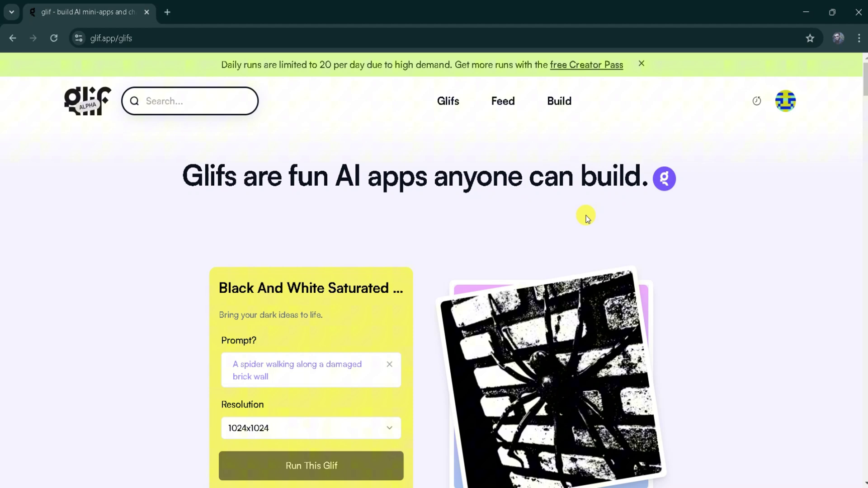
Scroll through the featured glif collections such as Holiday 2024 and Image Generators.
{"action": "scroll", "coordinate": [585, 217], "scroll_direction": "down", "scroll_amount": 8}
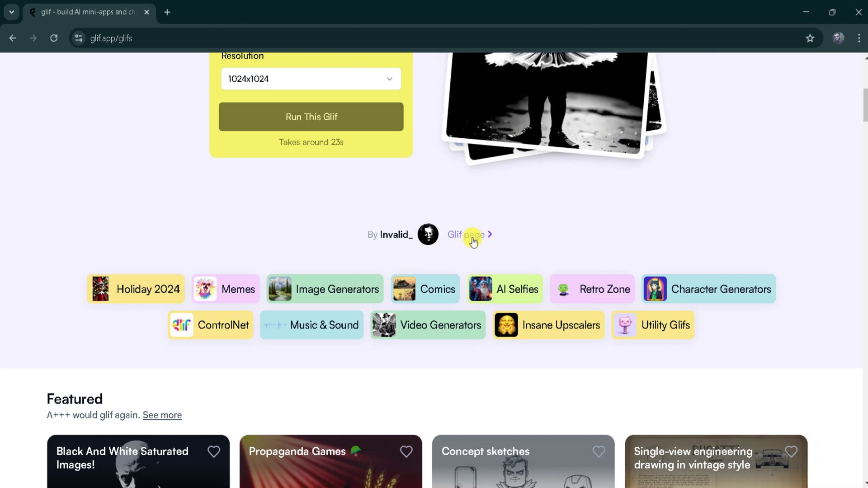
{"action": "scroll", "coordinate": [473, 242], "scroll_direction": "down", "scroll_amount": 6}
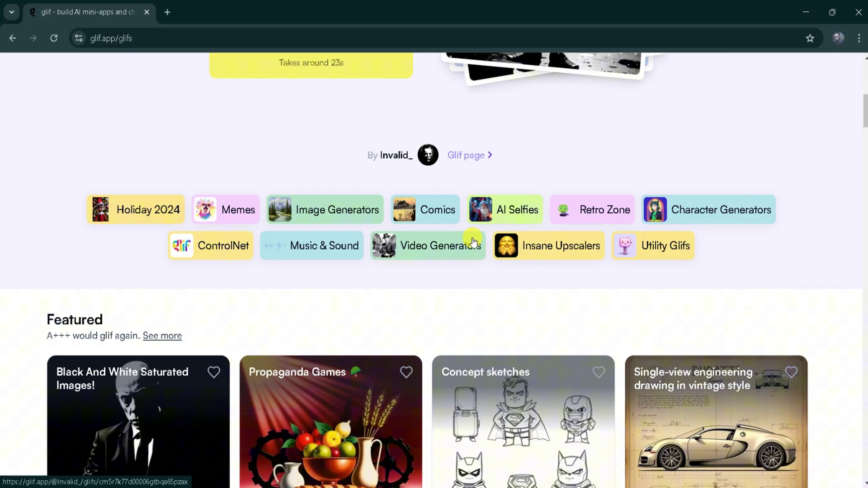
{"action": "scroll", "coordinate": [397, 262], "scroll_direction": "down", "scroll_amount": 8}
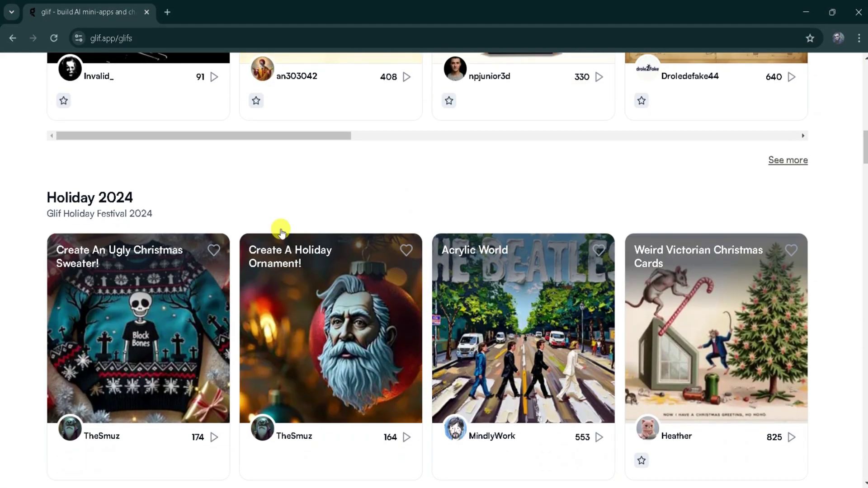
{"action": "scroll", "coordinate": [148, 291], "scroll_direction": "down", "scroll_amount": 8}
{"action": "scroll", "coordinate": [166, 211], "scroll_direction": "down", "scroll_amount": 11}
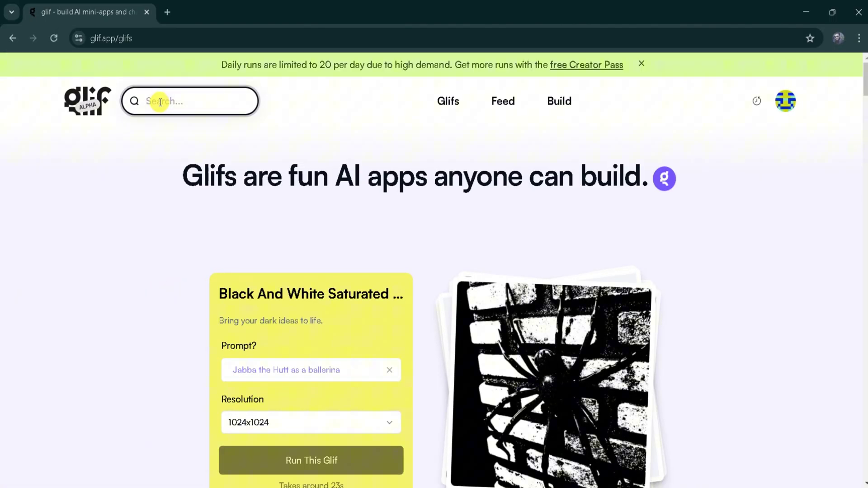
Search 'flux', open the FLUX PRO 1.1 glif, and enter the prompt 'man at the top of mountain'.
{"action": "type", "text": "fluc"}
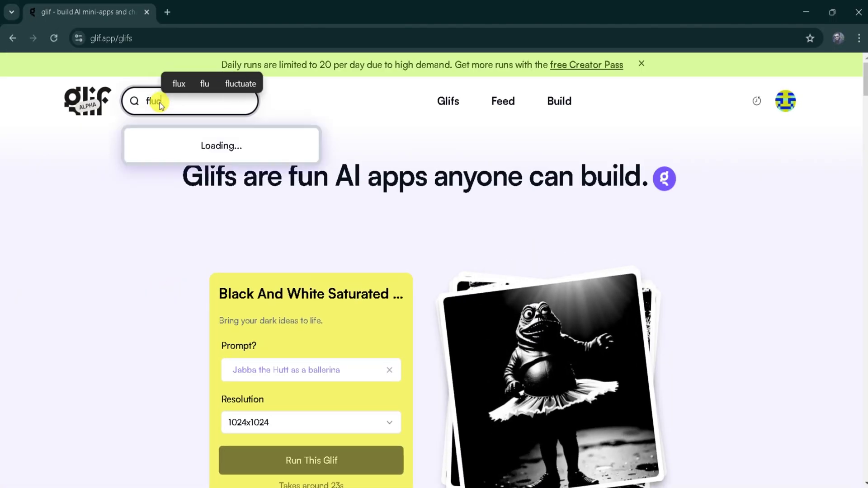
{"action": "key", "text": "BackSpace"}
{"action": "type", "text": "x"}
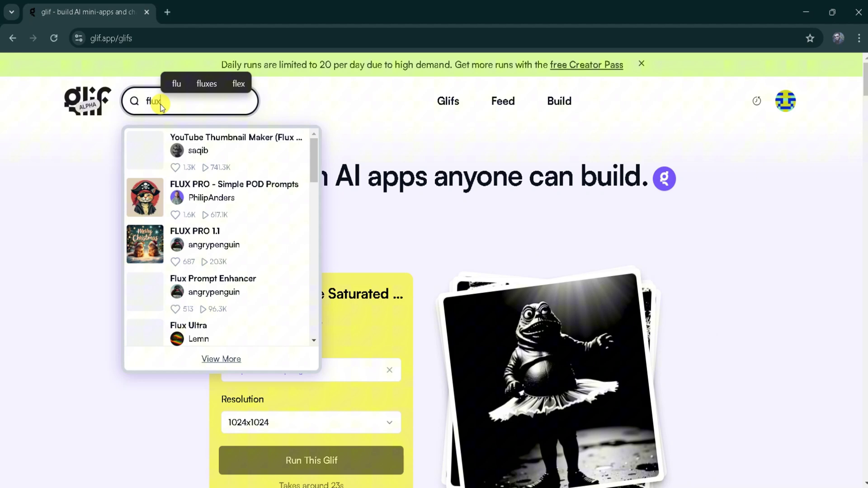
{"action": "left_click", "coordinate": [204, 242]}
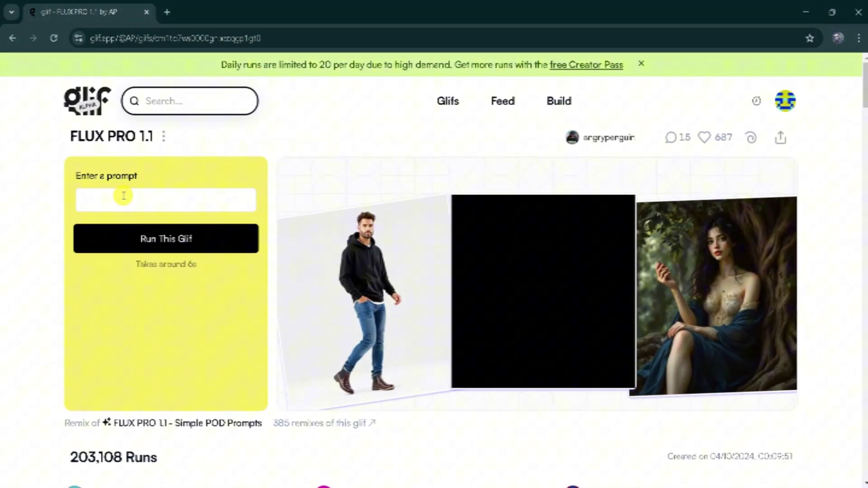
{"action": "left_click", "coordinate": [123, 196]}
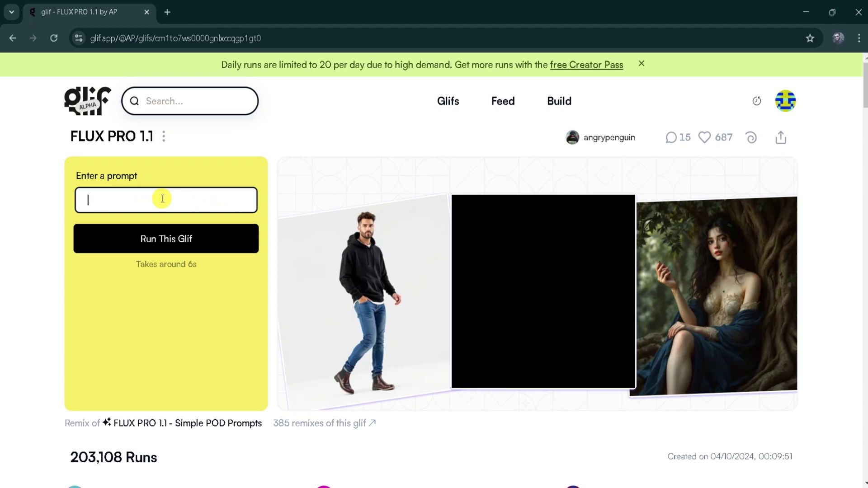
{"action": "type", "text": "man at the t"}
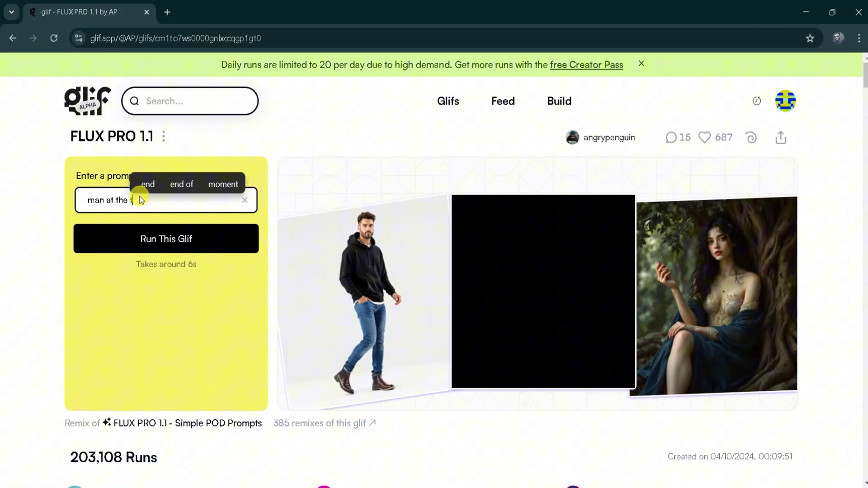
{"action": "type", "text": "op of mountain"}
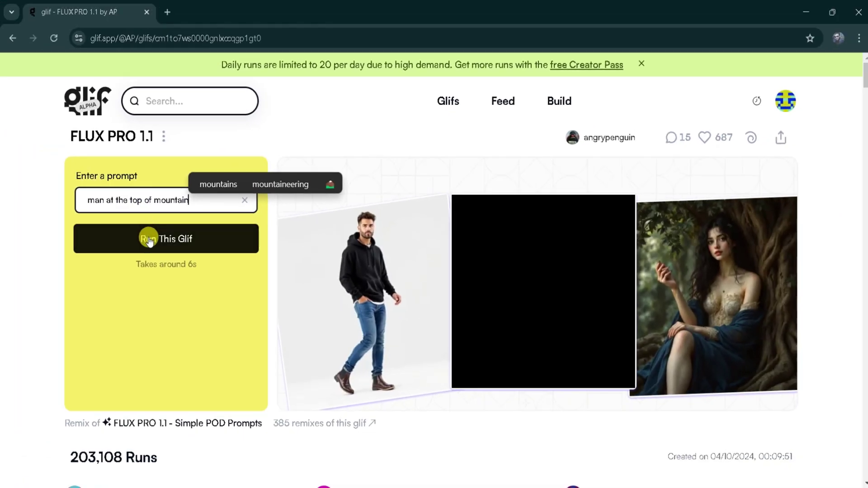
Generate an image from the mountain prompt and view it enlarged.
{"action": "left_click", "coordinate": [149, 239]}
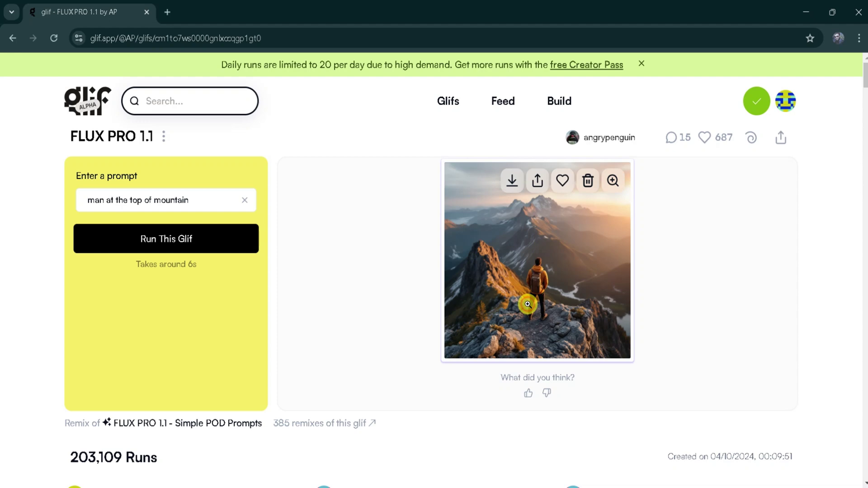
{"action": "left_click", "coordinate": [527, 304]}
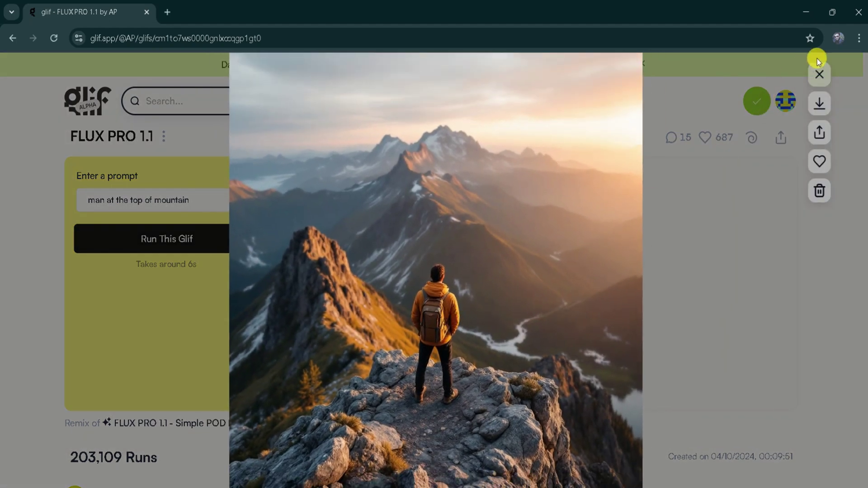
{"action": "left_click", "coordinate": [821, 73]}
Download the hiker-on-mountain-peak image as a 1024 x 1024 JPG.
{"action": "mouse_move", "coordinate": [560, 180]}
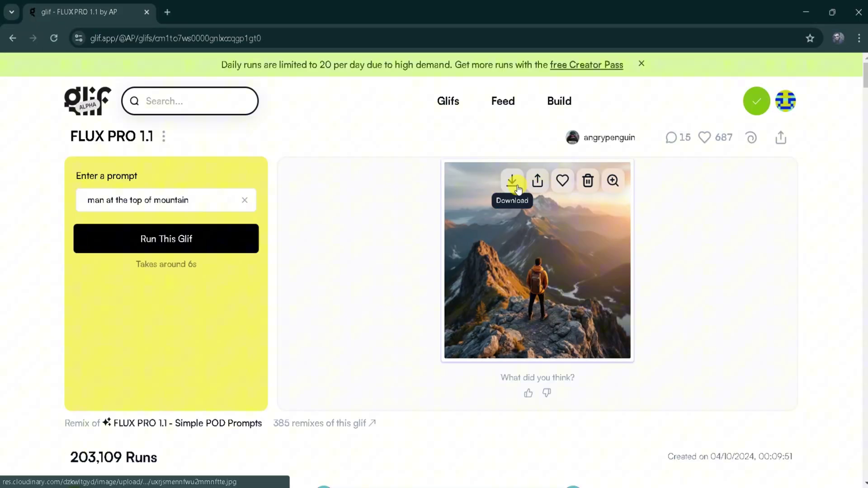
{"action": "left_click", "coordinate": [518, 187]}
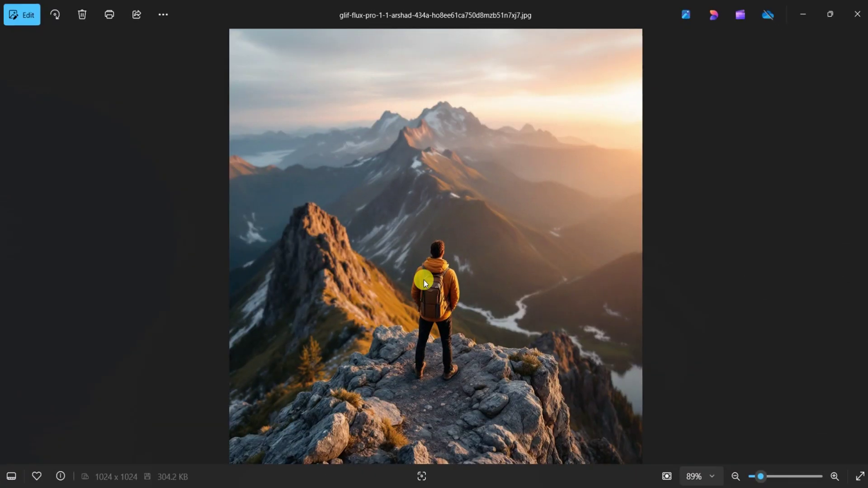
{"action": "scroll", "coordinate": [424, 280], "scroll_direction": "up", "scroll_amount": 5}
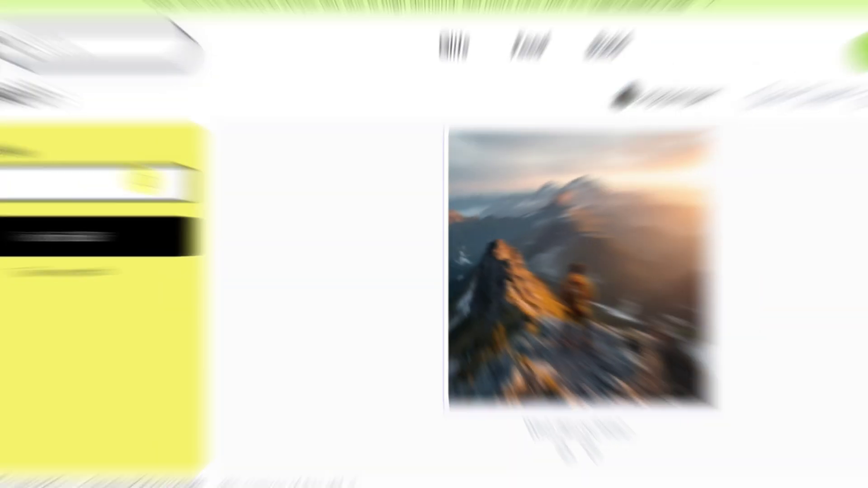
Generate an image from 'man Infront of computer with his friends' and download the JPG.
{"action": "left_click", "coordinate": [202, 203]}
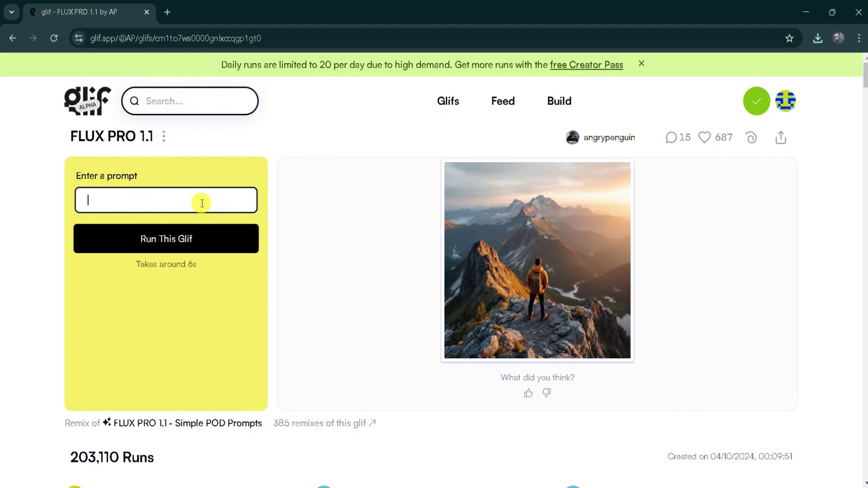
{"action": "type", "text": "man Infront of computer"}
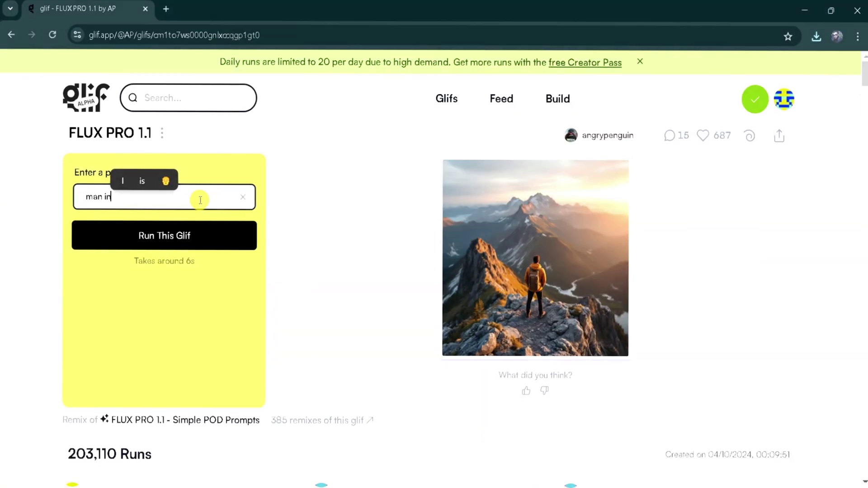
{"action": "type", "text": " with his friends"}
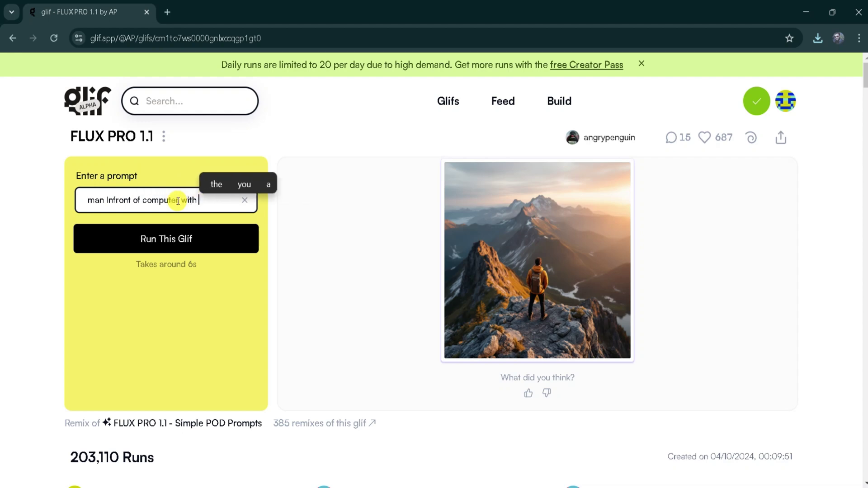
{"action": "key", "text": "Return"}
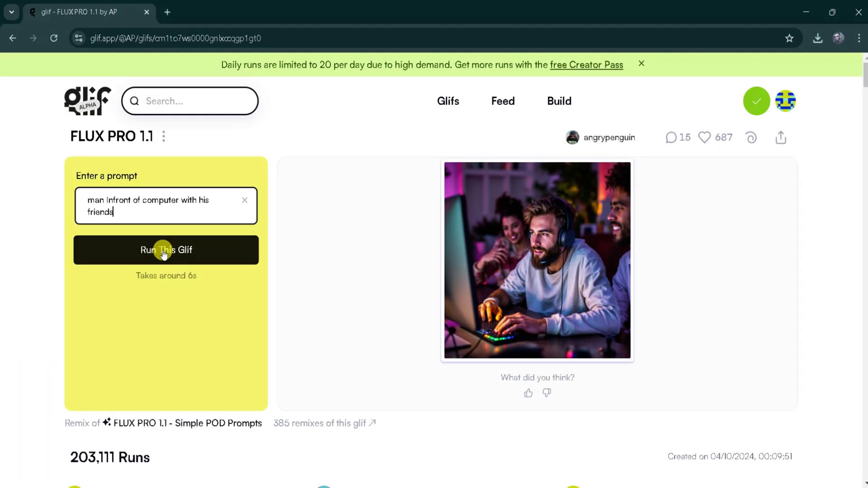
{"action": "mouse_move", "coordinate": [574, 276]}
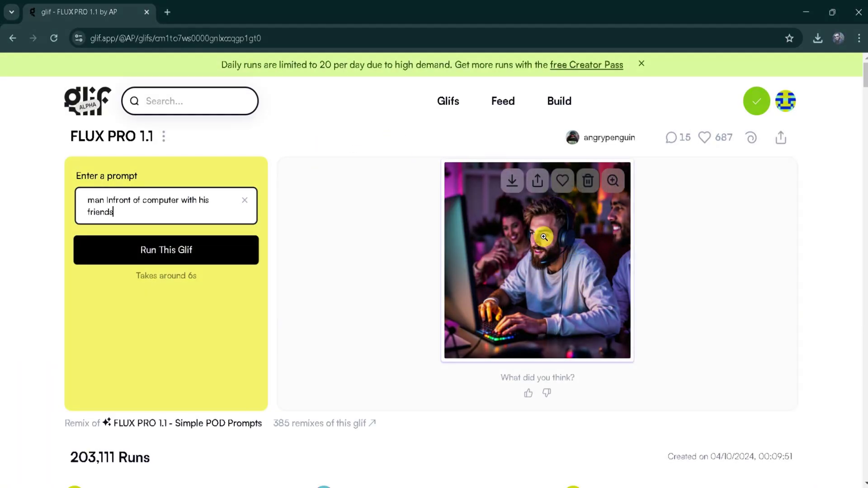
{"action": "left_click", "coordinate": [516, 182]}
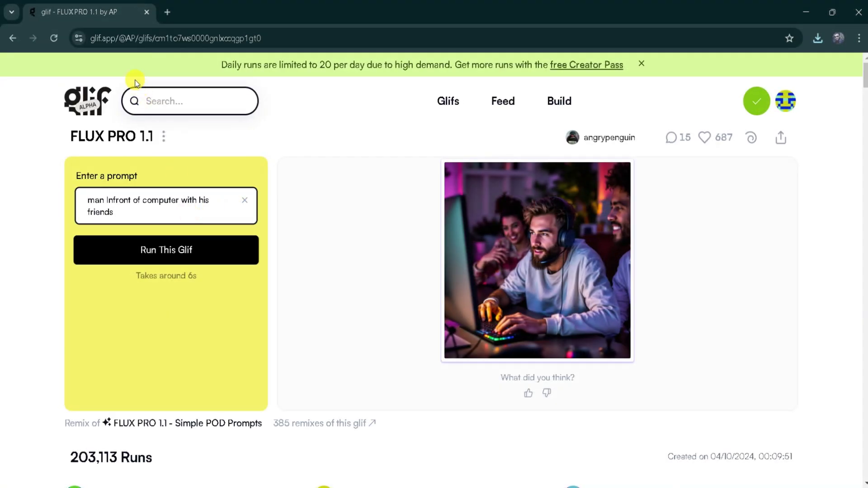
Open the Flux Prompt Enhancer glif and enter 'man infront of computer with his friends'.
{"action": "left_click", "coordinate": [106, 38]}
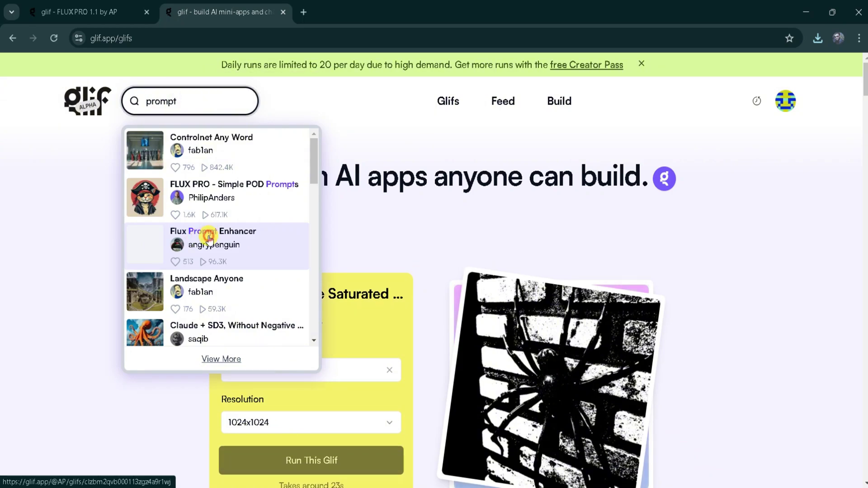
{"action": "left_click", "coordinate": [195, 241]}
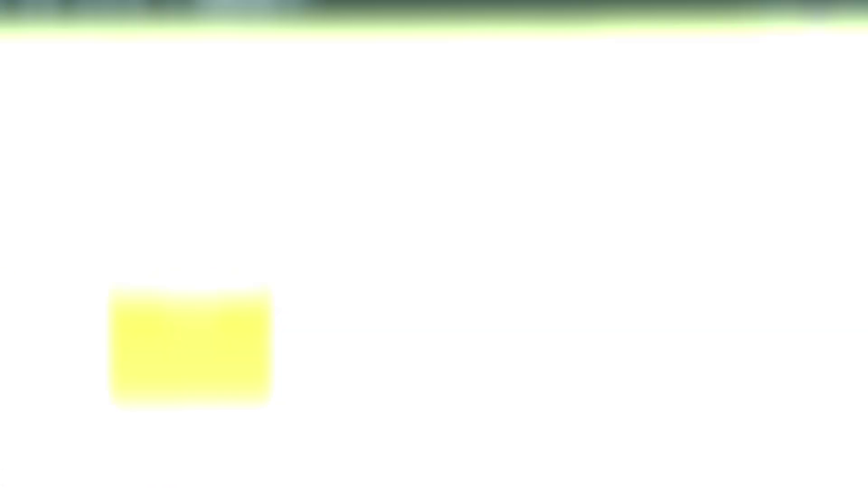
{"action": "left_click", "coordinate": [142, 223]}
{"action": "type", "text": "man infront of computer with his friends"}
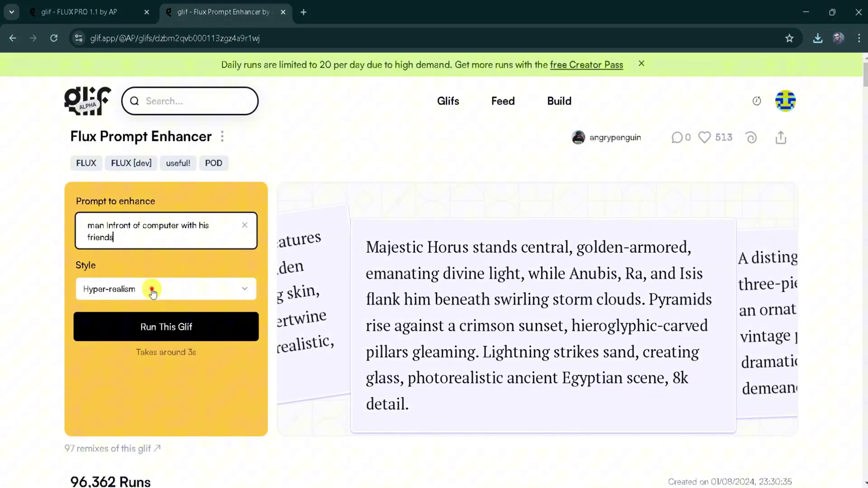
Keep Hyper-realism as the enhancement style.
{"action": "left_click", "coordinate": [153, 290]}
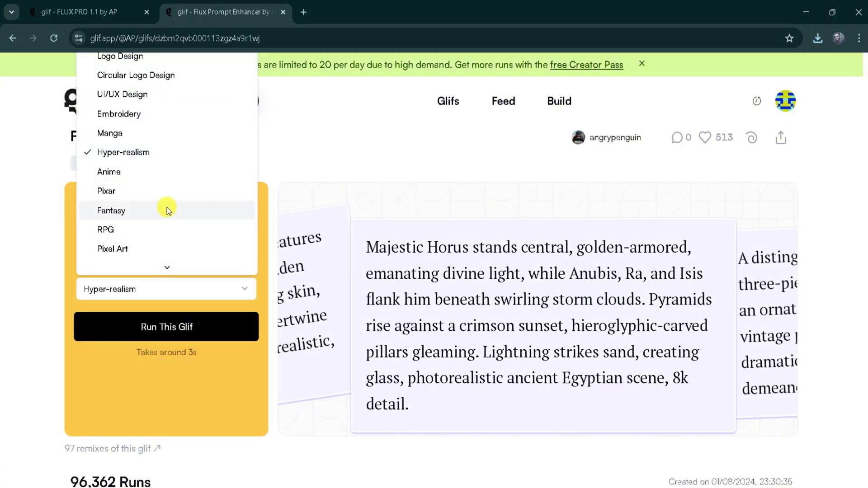
{"action": "scroll", "coordinate": [168, 210], "scroll_direction": "down", "scroll_amount": 3}
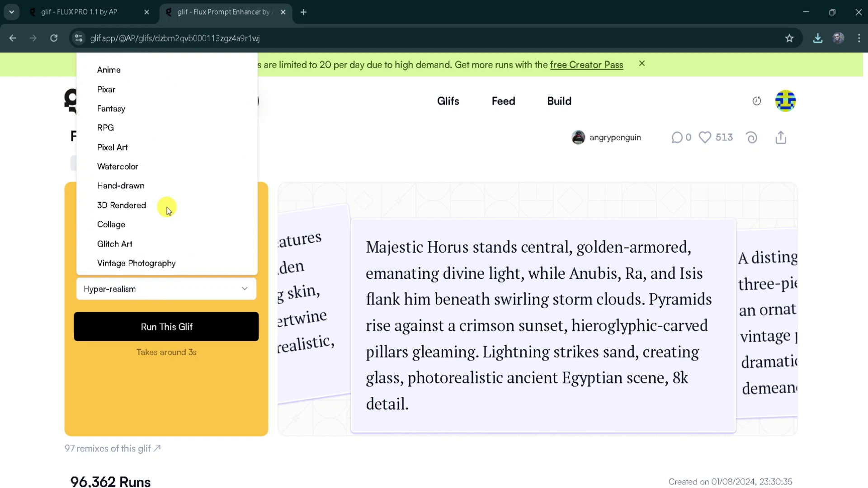
{"action": "scroll", "coordinate": [174, 138], "scroll_direction": "up", "scroll_amount": 3}
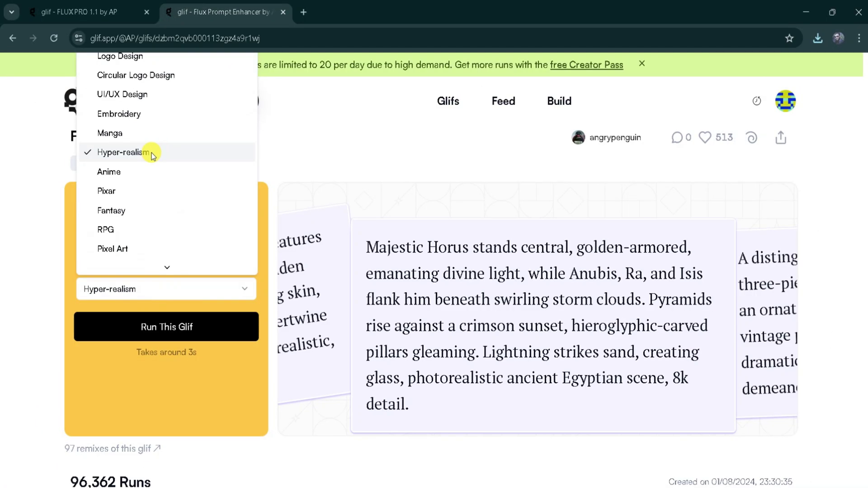
{"action": "left_click", "coordinate": [152, 156]}
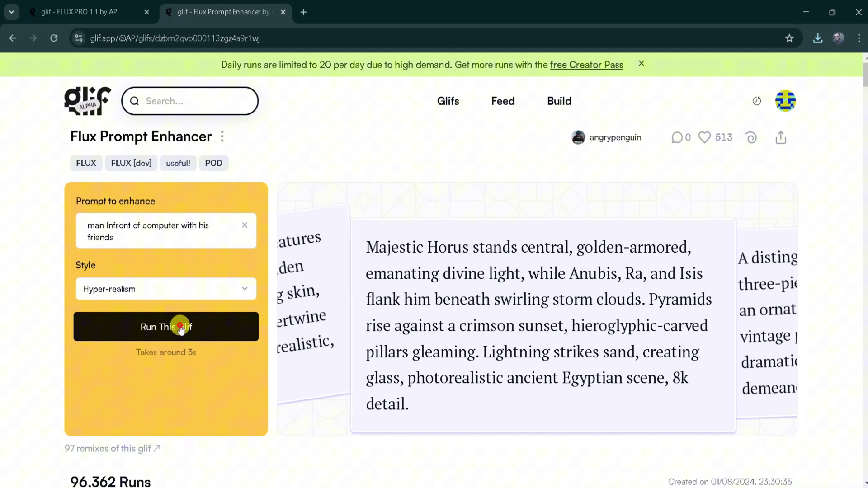
Run the enhancer, paste its output into FLUX PRO 1.1, generate, and download the friends-at-computer image.
{"action": "left_click", "coordinate": [180, 327]}
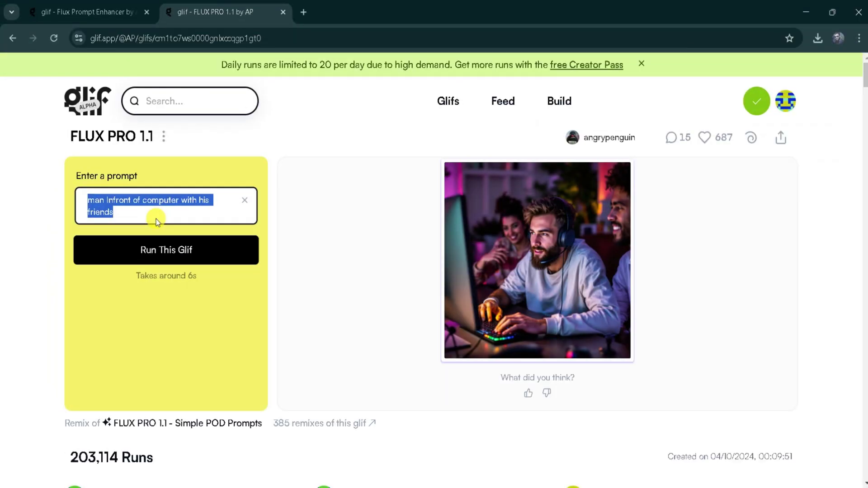
{"action": "type", "text": "A diverse group of friends gathered around a sleek modern computer setup, illuminated by warm LED backlighting. Hyper-realistic rendering capturing genuine expressions, screen reflections in their eyes, and intricate details of keyboard mechanics, ambient office lighting, cinematic composition."}
{"action": "left_click", "coordinate": [149, 334]}
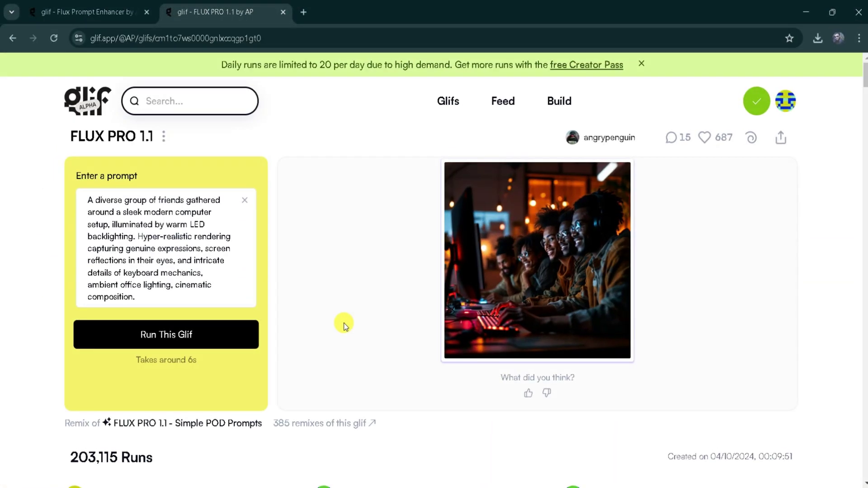
{"action": "mouse_move", "coordinate": [522, 271]}
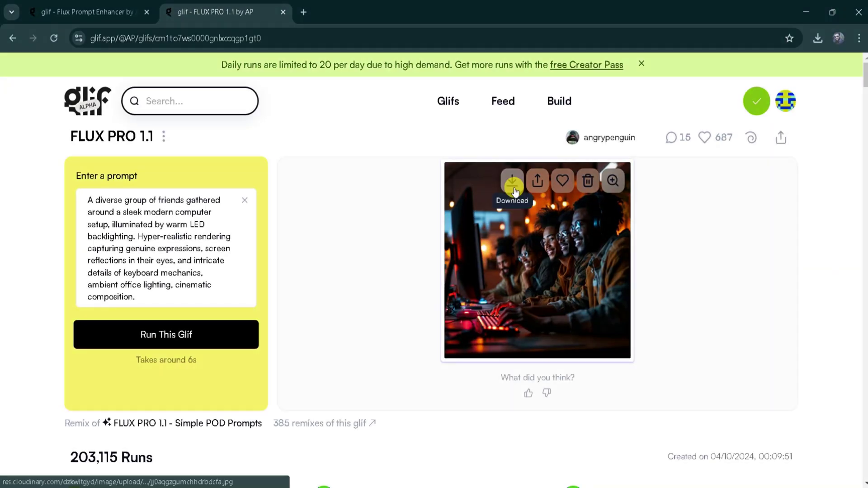
{"action": "left_click", "coordinate": [514, 188]}
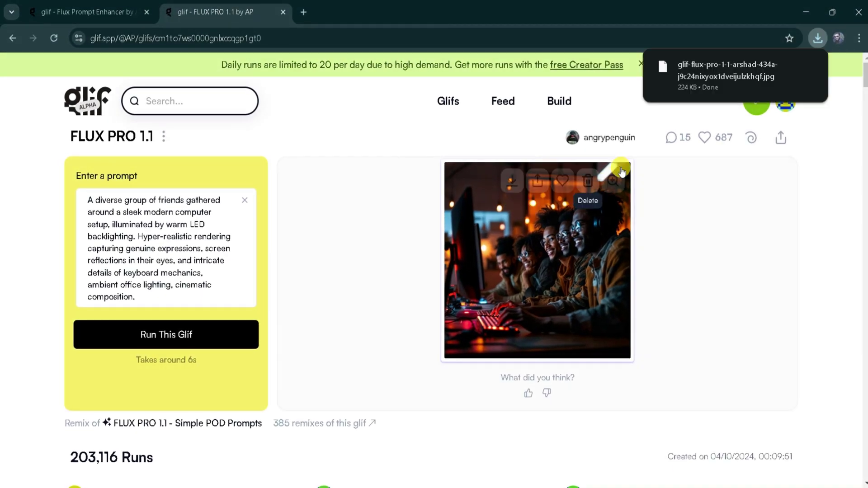